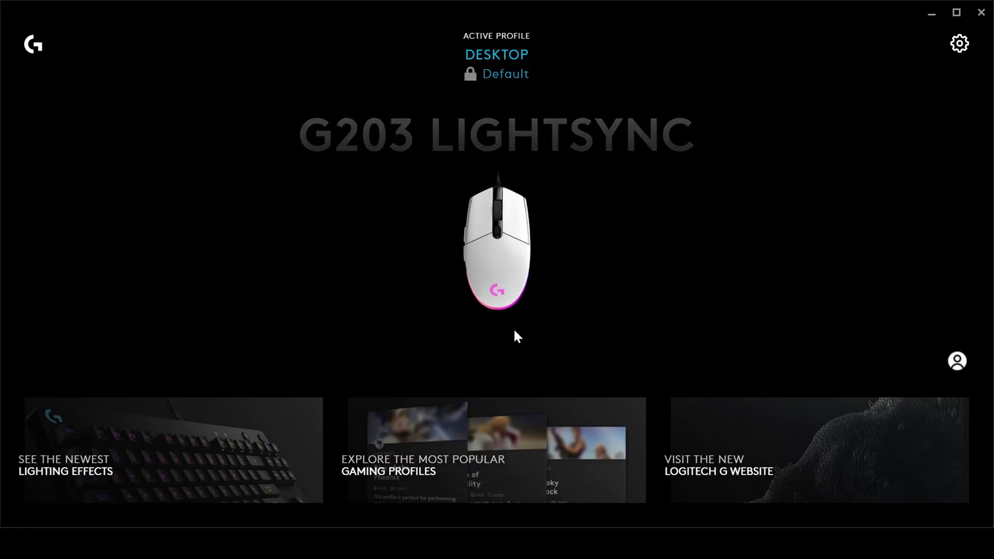
Step: Open the Desktop app's profiles and browse its Macros, Integrations and Settings tabs, then return to Profiles
click(497, 54)
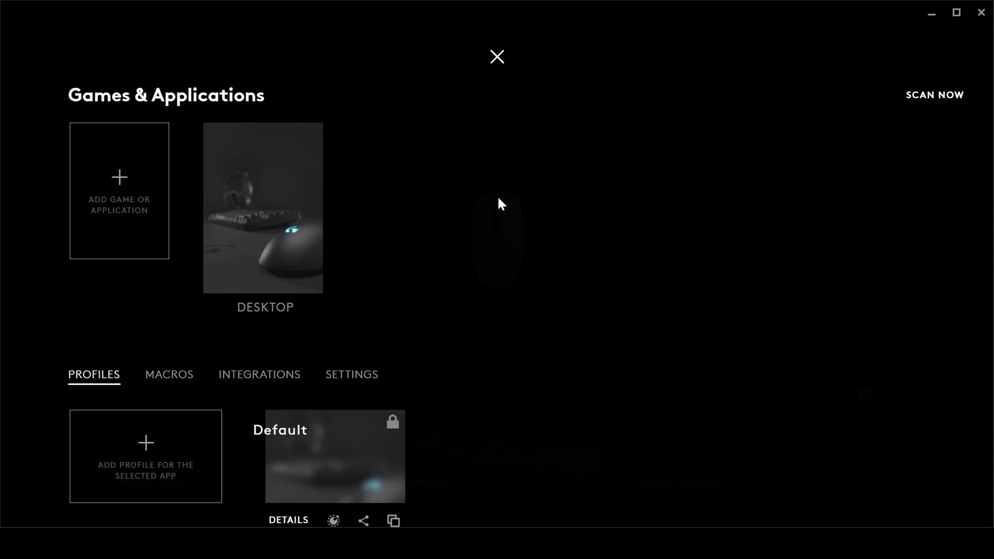
click(162, 379)
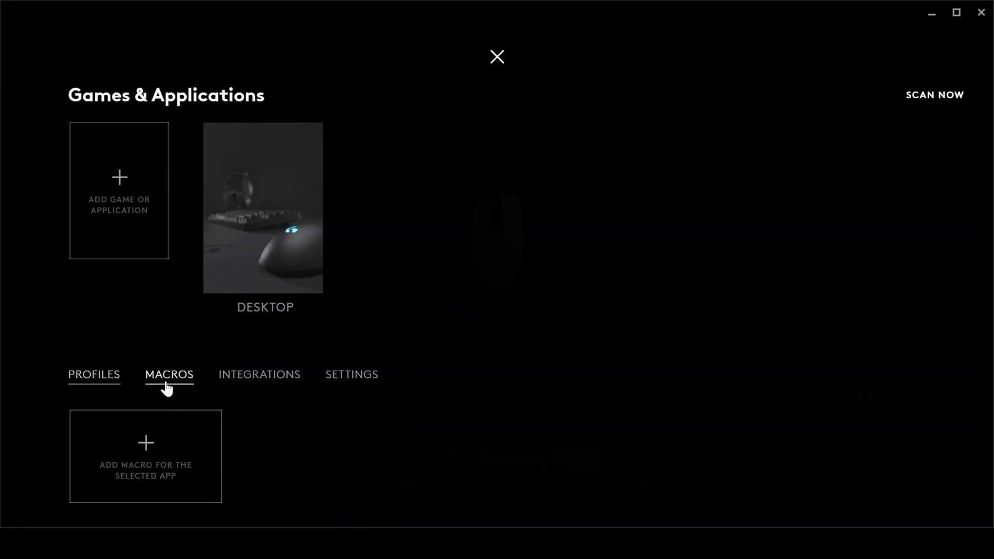
click(248, 380)
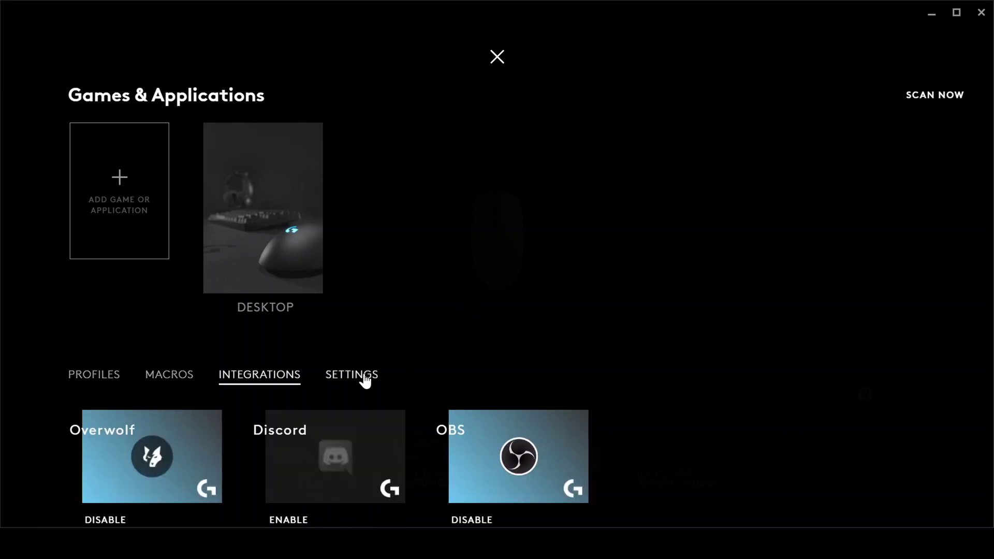
click(363, 378)
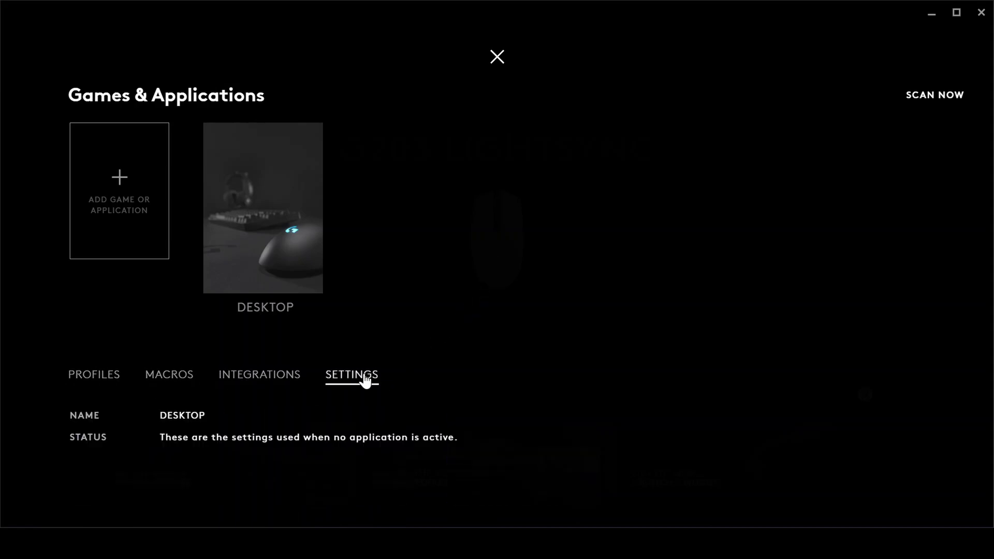
click(90, 384)
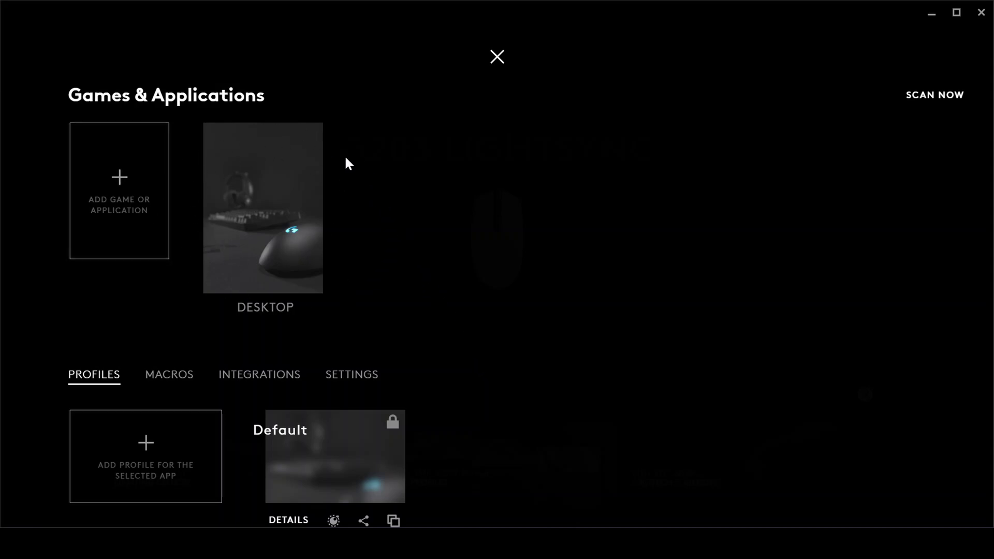
Step: Close the Games & Applications panel and open the Logitech account sign-in
click(497, 57)
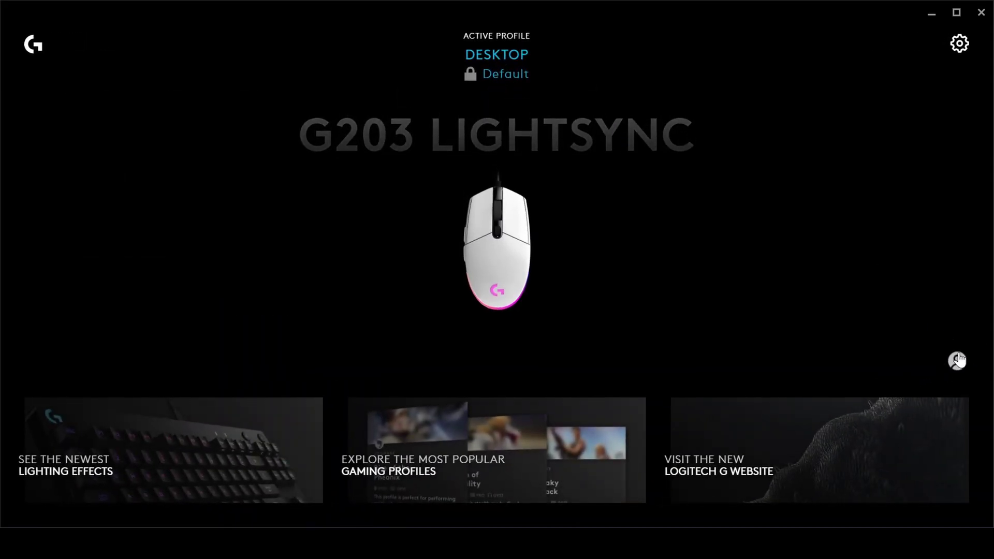
click(957, 360)
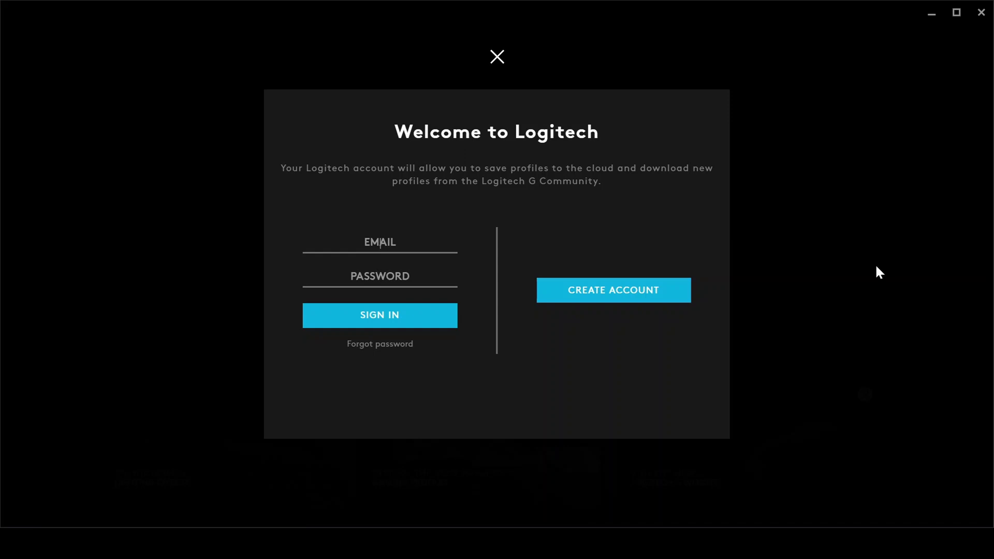
Step: Dismiss sign-in, open the mouse's LIGHTSYNC lighting and set the preset effect to Off
click(504, 61)
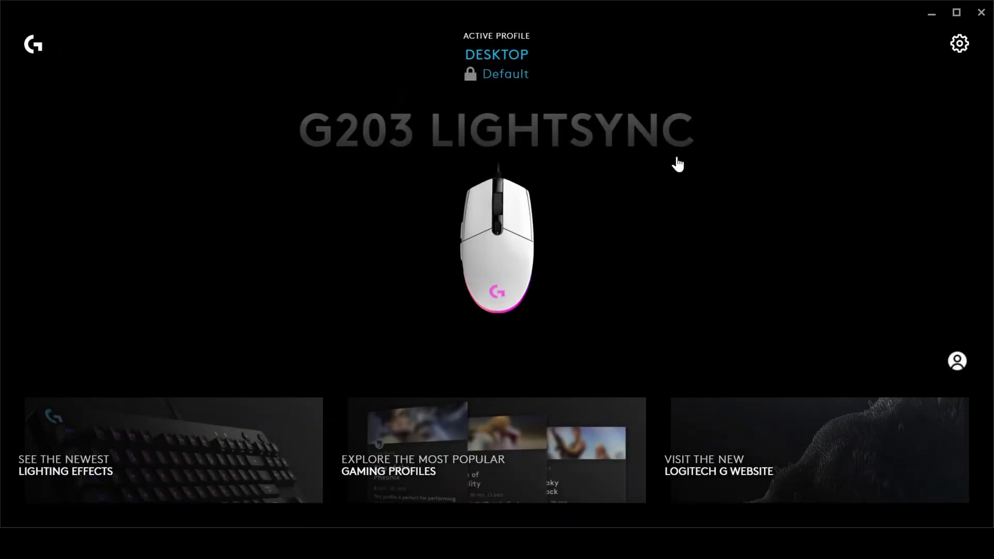
click(520, 252)
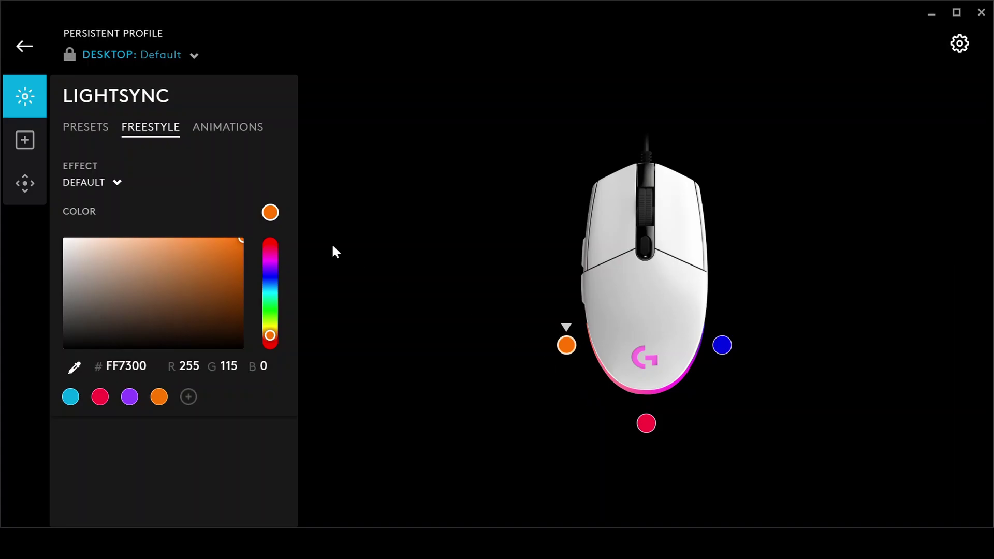
click(99, 129)
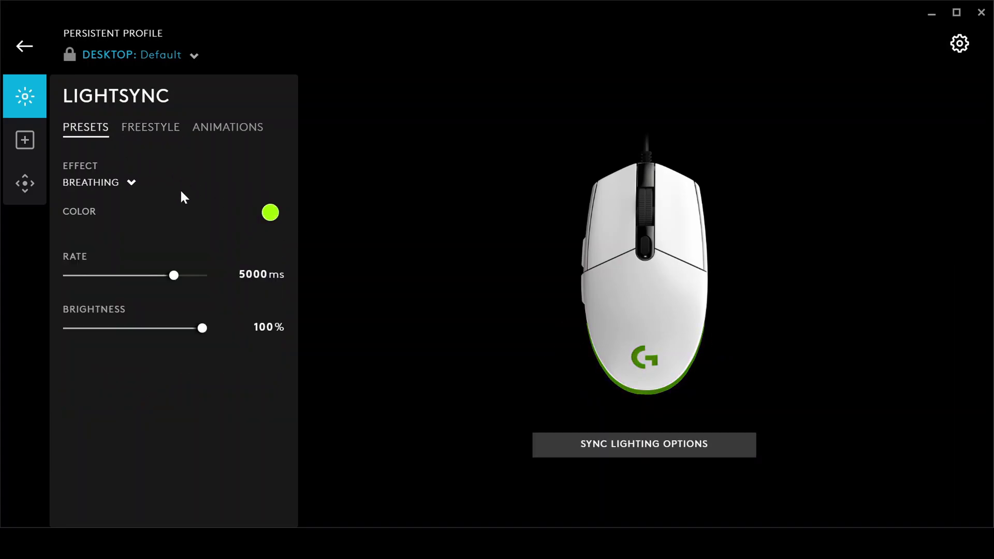
click(122, 187)
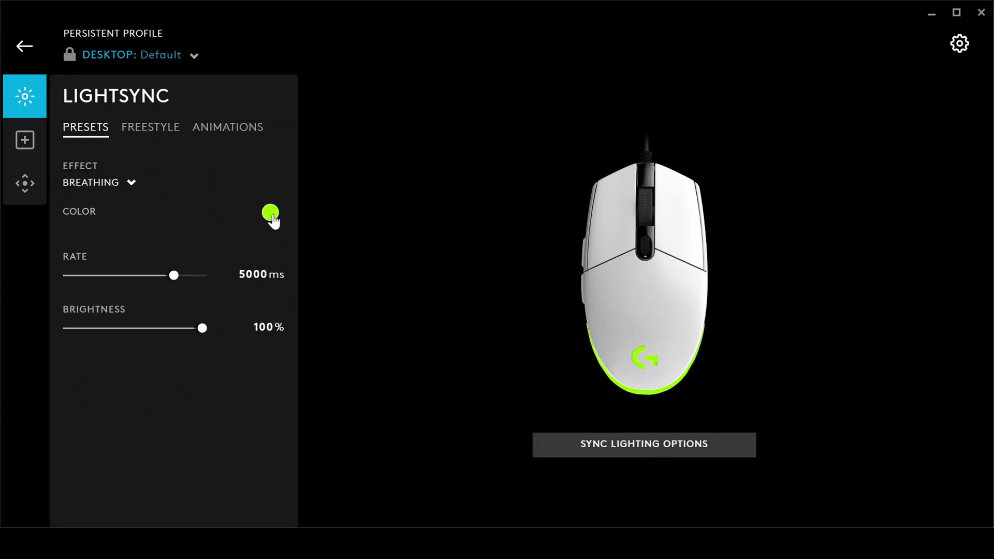
click(161, 130)
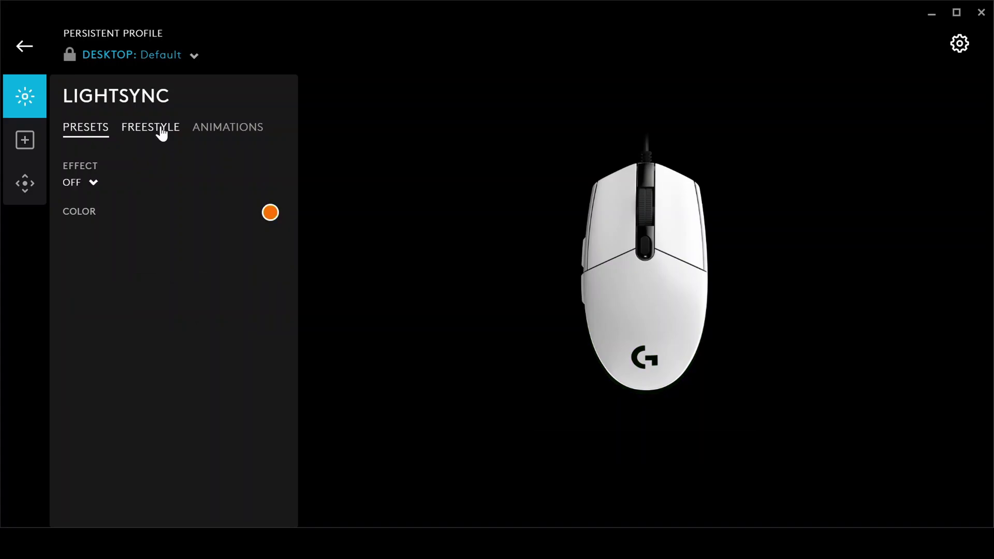
Step: Switch to Freestyle and inspect the bottom red and right blue zone colours
click(161, 131)
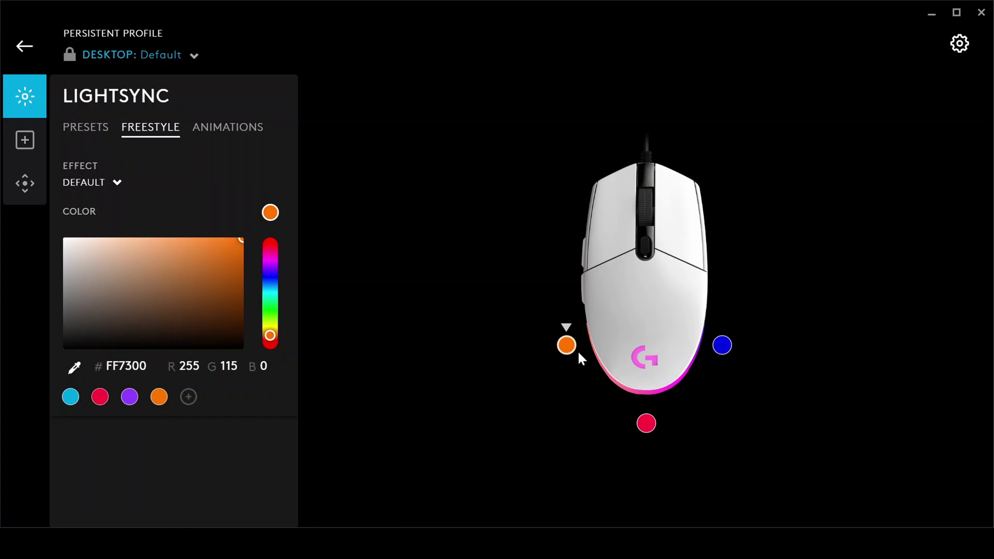
click(645, 423)
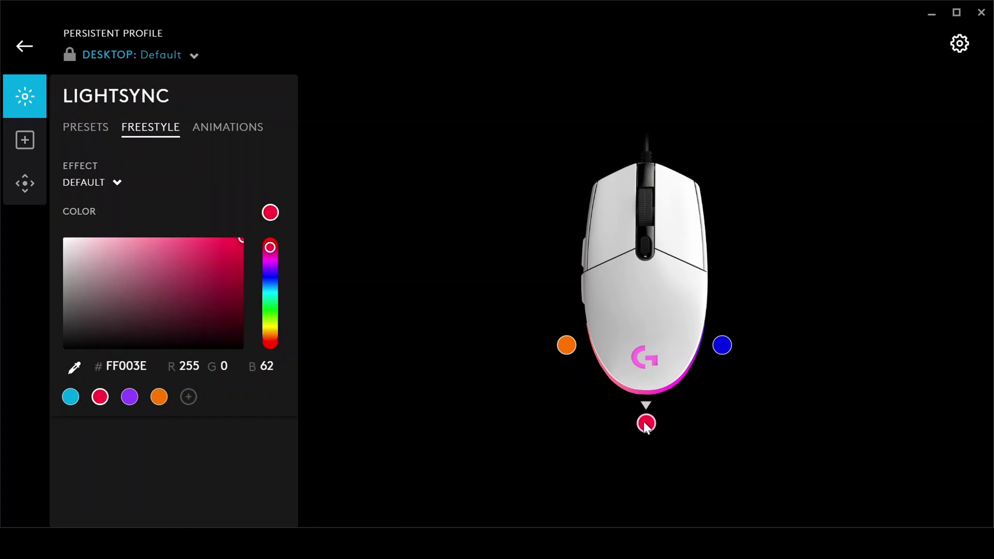
click(723, 346)
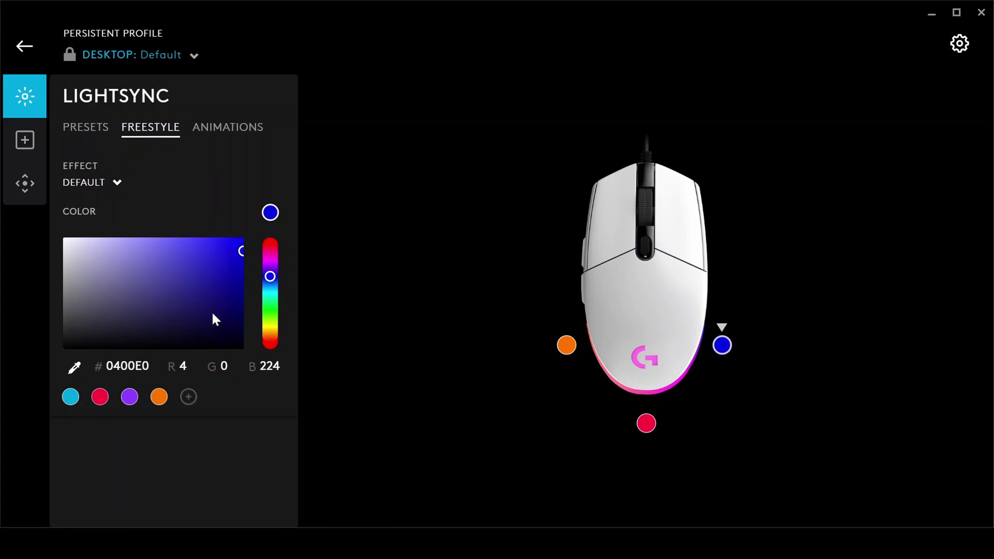
click(135, 365)
Step: Create a new lighting animation and add three frames, giving five on the timeline
click(220, 129)
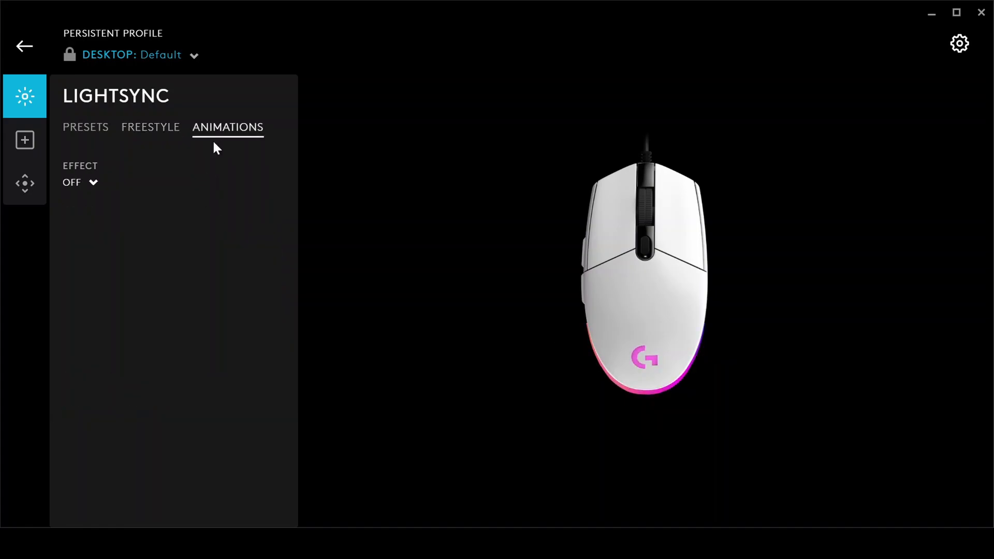
click(76, 186)
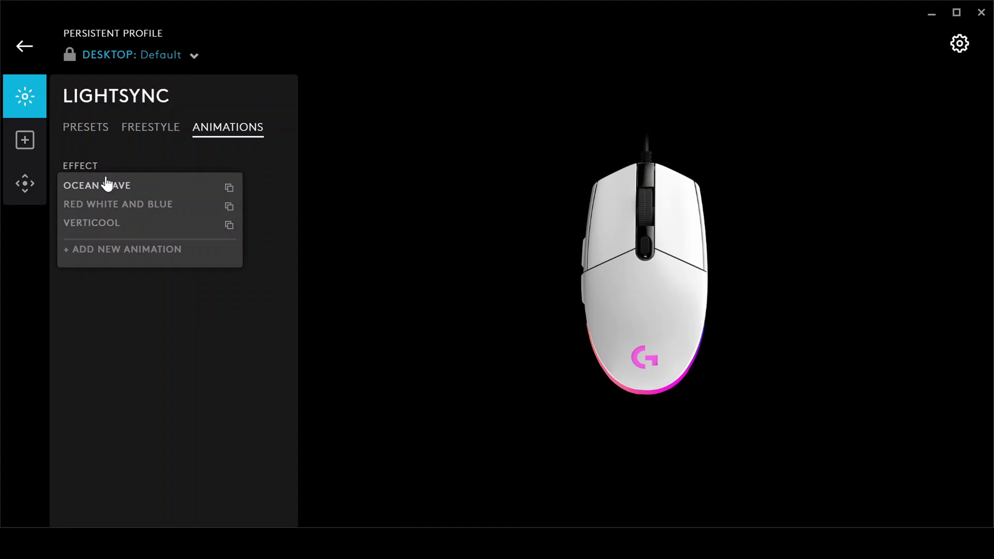
click(123, 251)
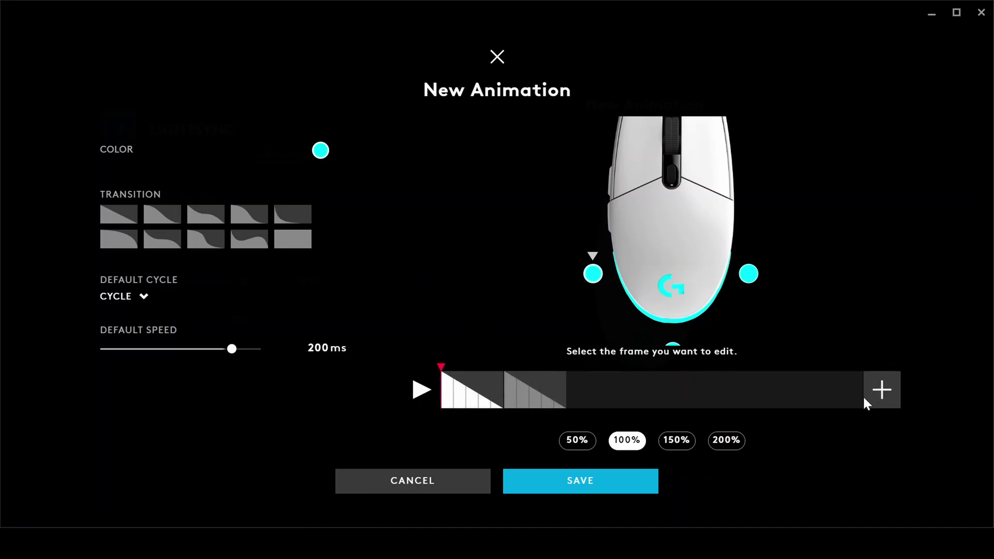
click(882, 397)
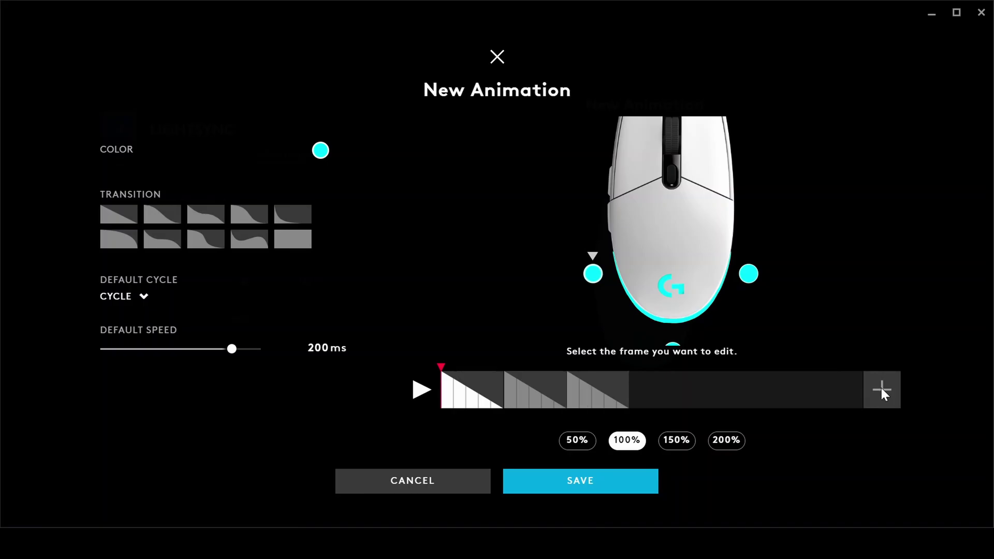
click(882, 396)
click(883, 395)
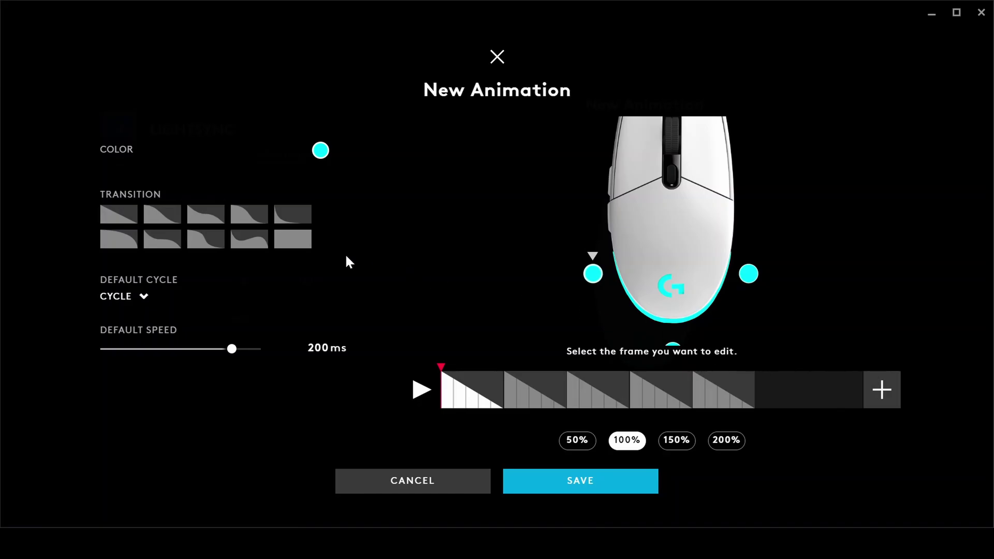
Step: Set frame transitions: wavy for frames 1 and 2, flat for 3, S-curve for 4
click(253, 242)
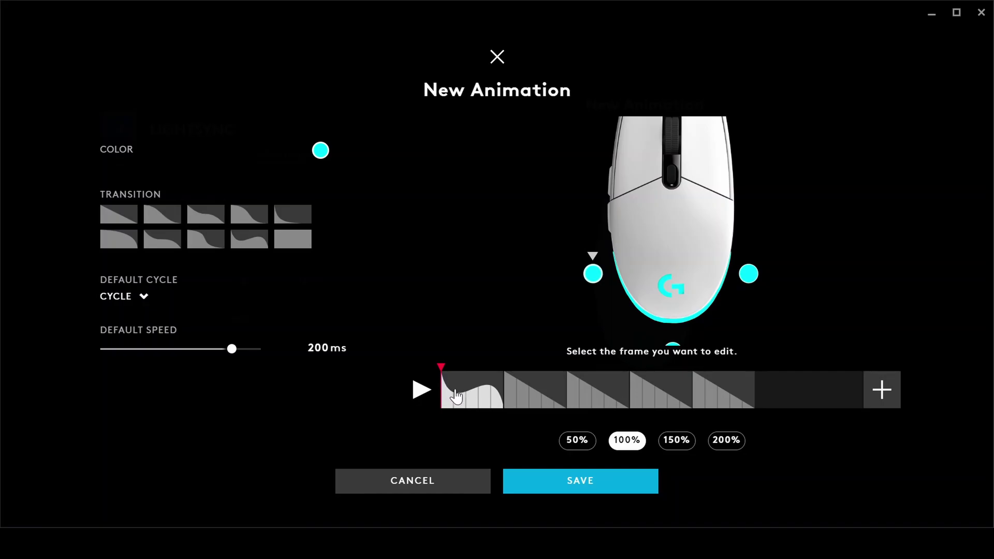
click(539, 400)
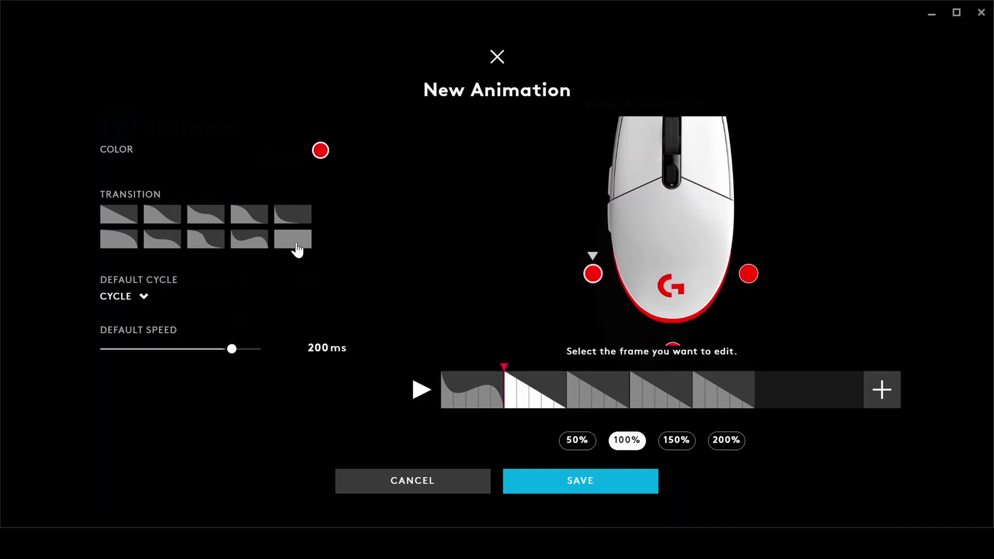
click(258, 248)
click(579, 395)
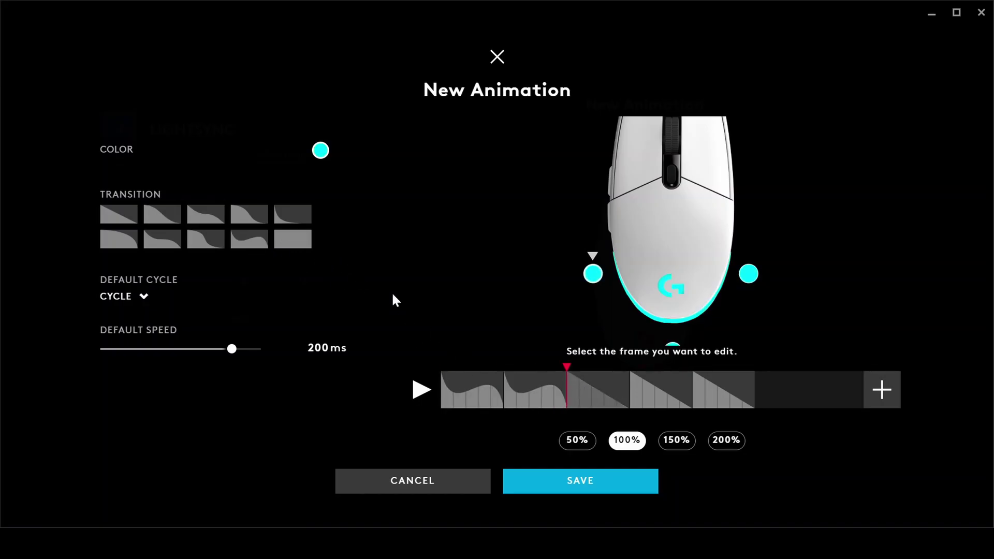
click(300, 247)
click(650, 395)
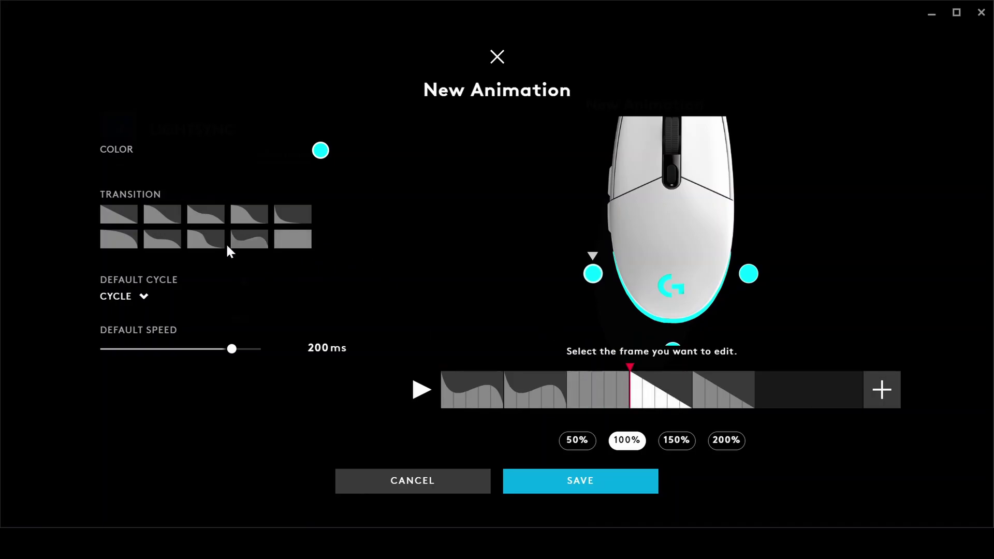
click(204, 241)
click(483, 405)
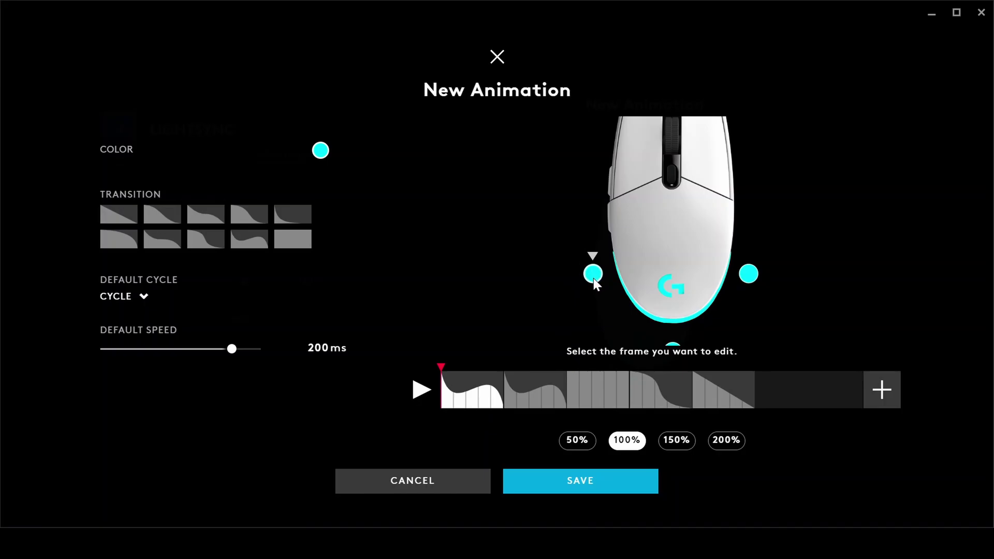
Step: Make the first frame's left zone red, preview the animation, then close it without saving
click(325, 159)
drag(326, 204, 319, 181)
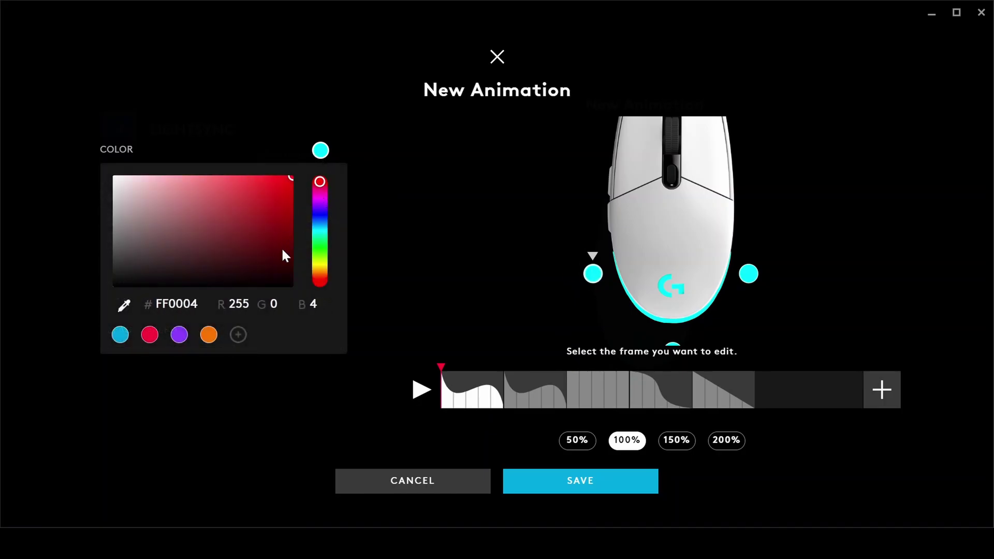
click(321, 150)
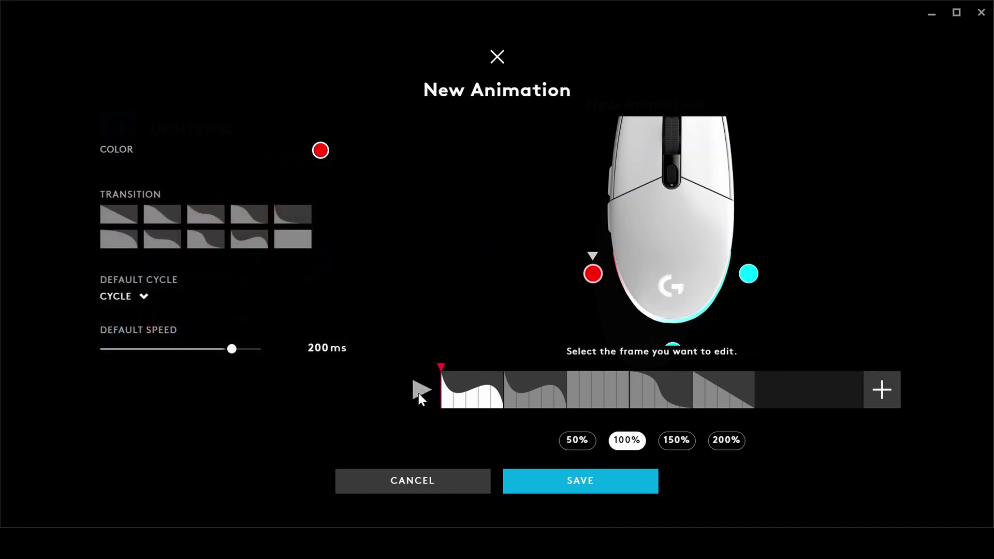
click(421, 393)
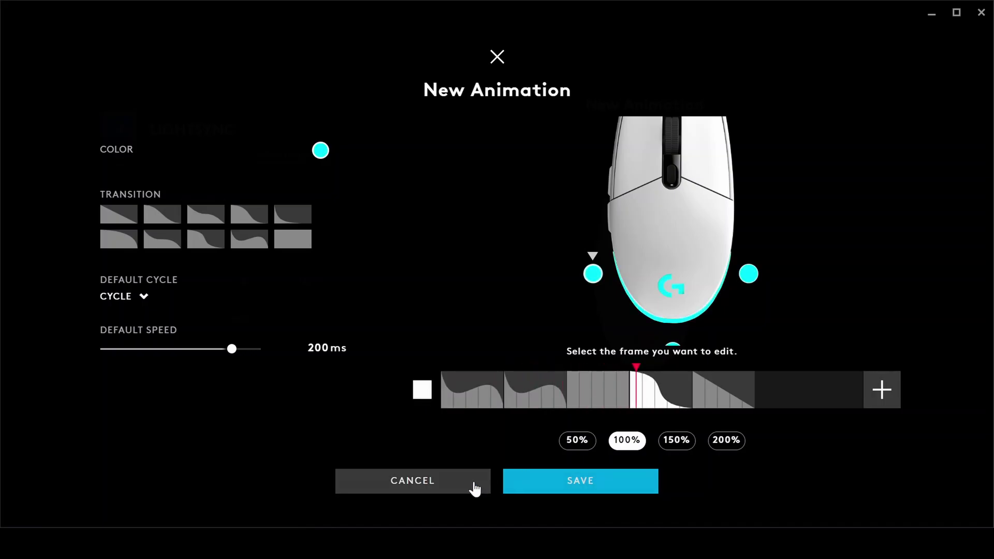
click(499, 59)
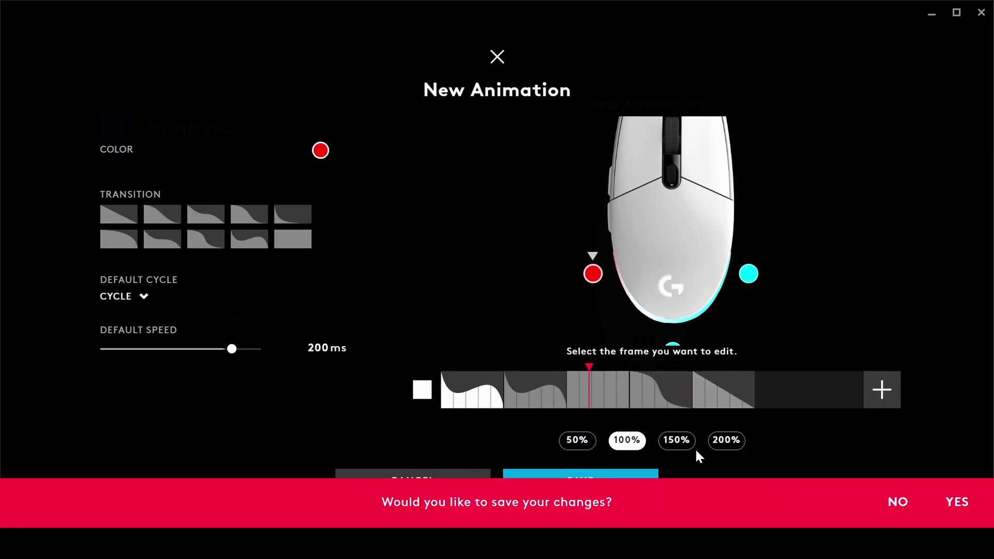
click(890, 501)
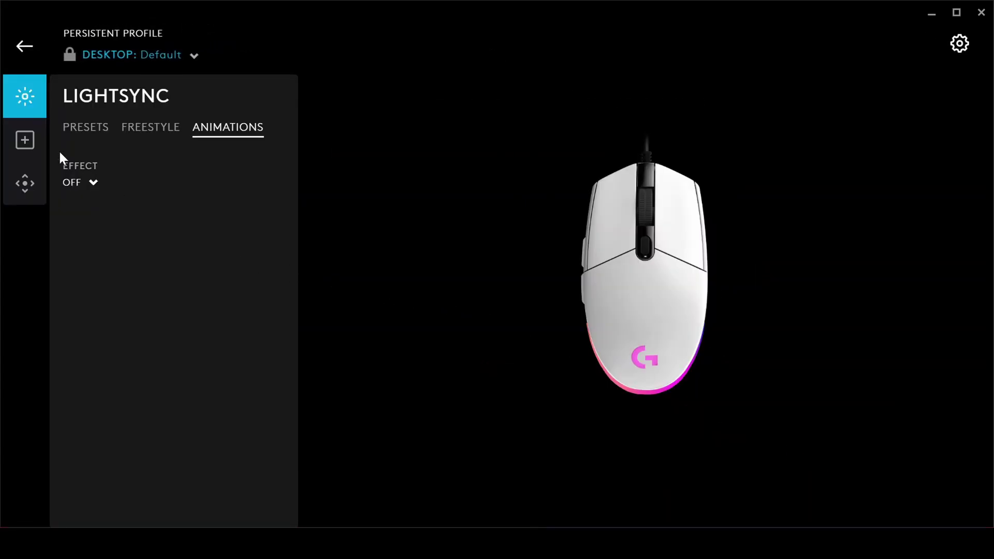
Step: Open button Assignments and scroll through the Commands list
click(25, 140)
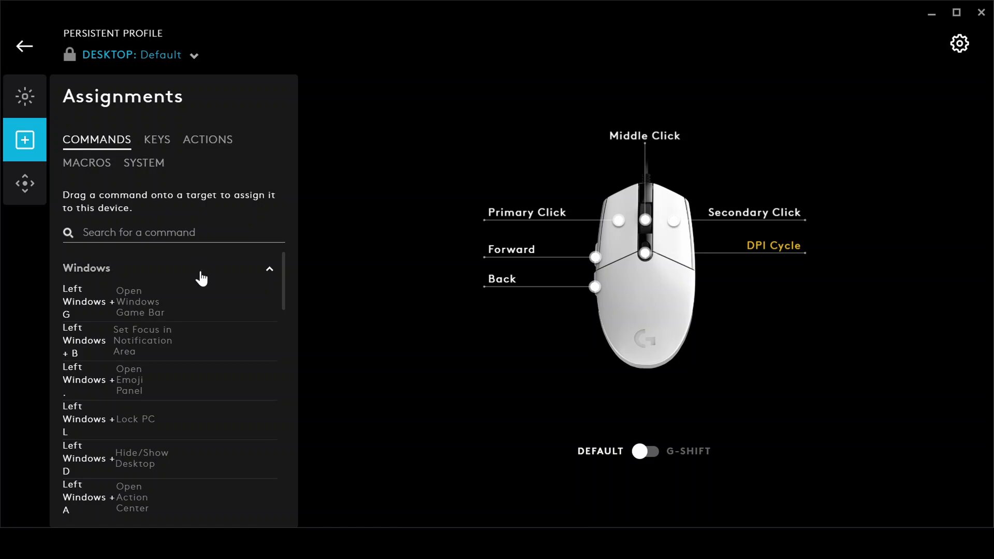
scroll(155, 295, down, 2)
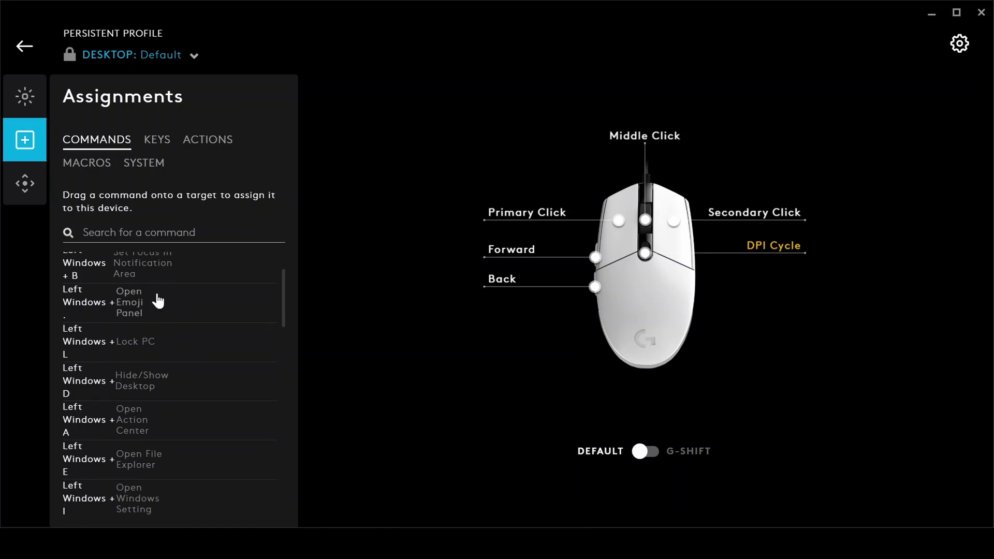
scroll(158, 301, down, 10)
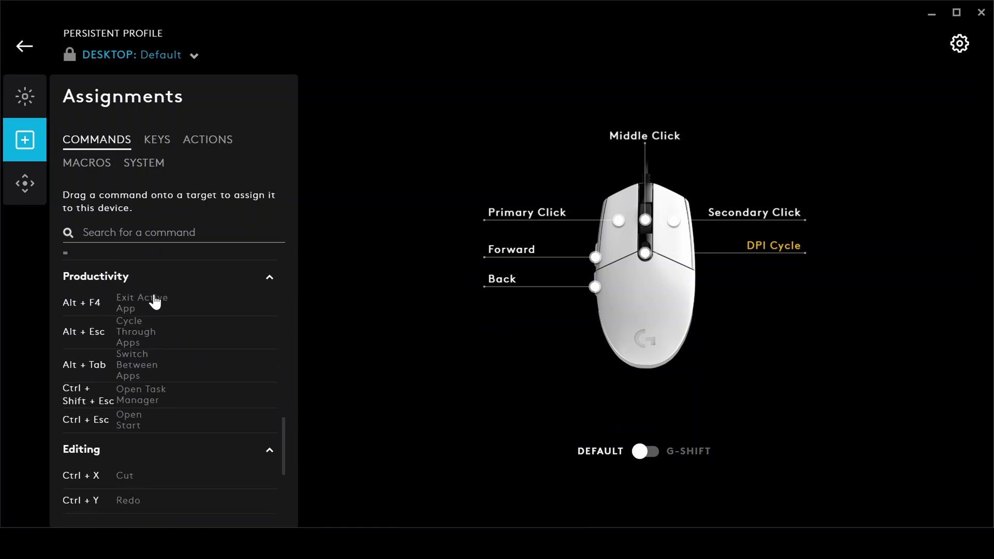
scroll(155, 301, down, 5)
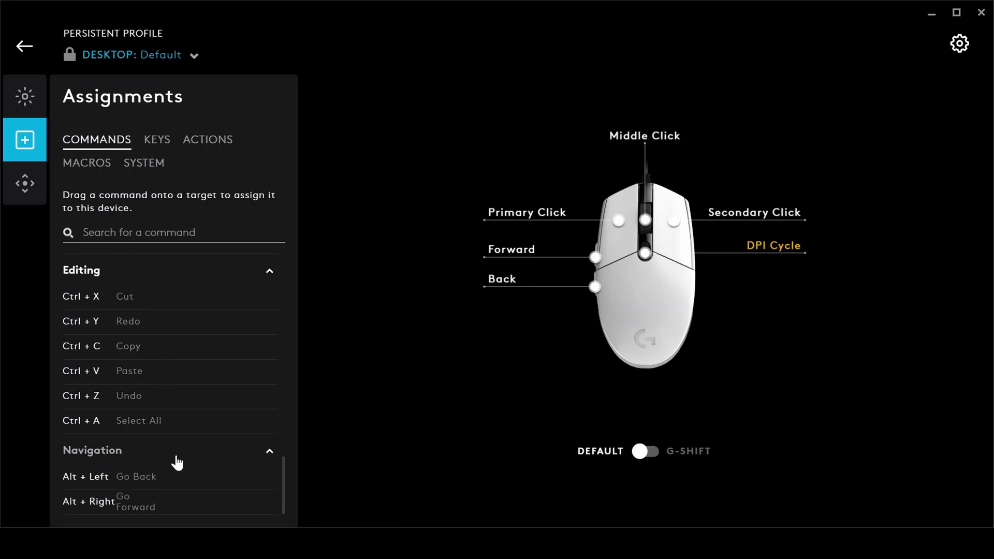
Step: Switch to the Keys list and scroll through the assignable single keys
click(154, 147)
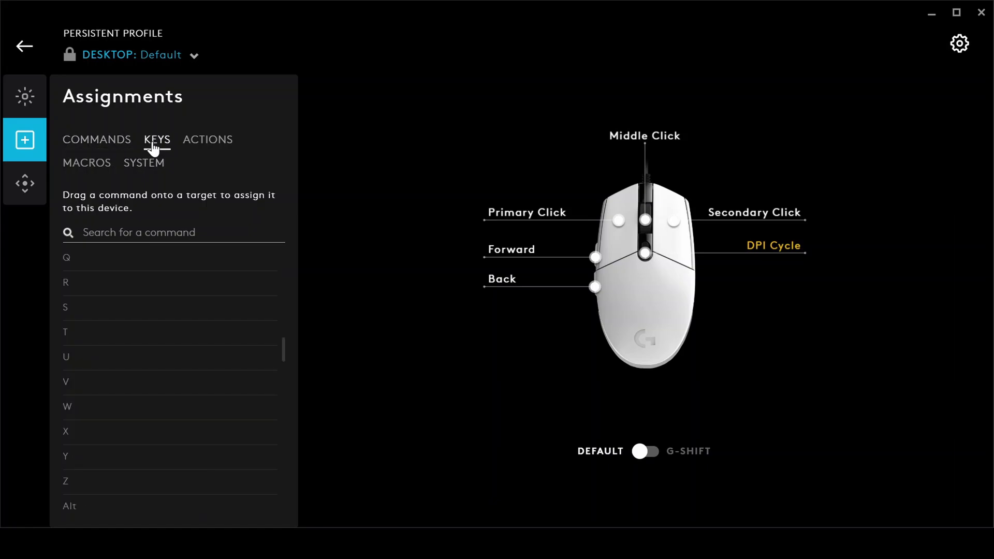
scroll(147, 278, down, 3)
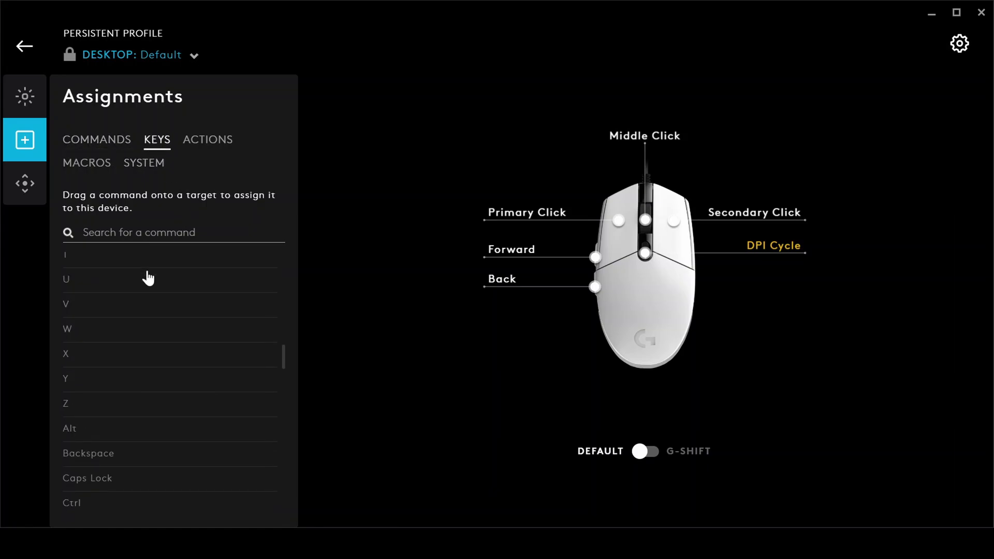
scroll(148, 278, down, 6)
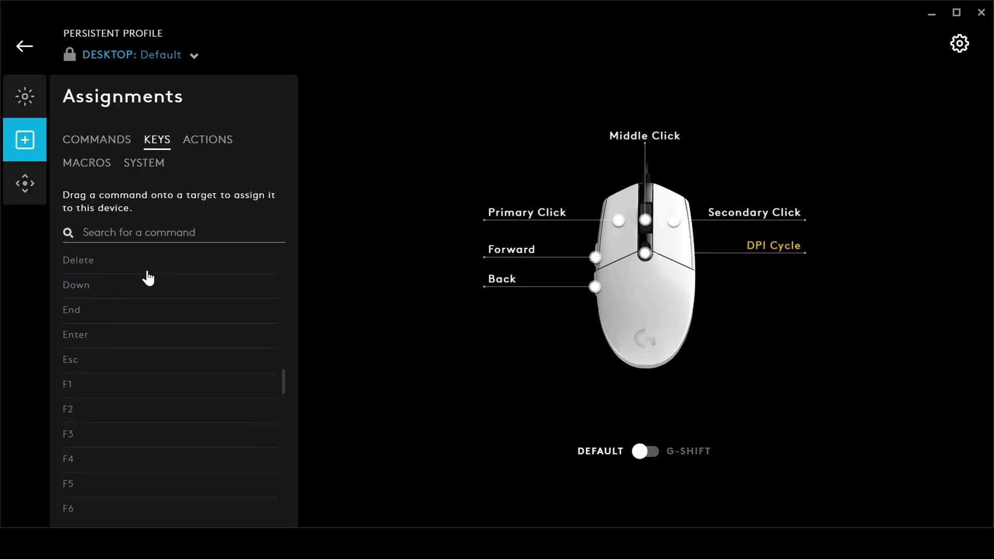
scroll(148, 278, down, 10)
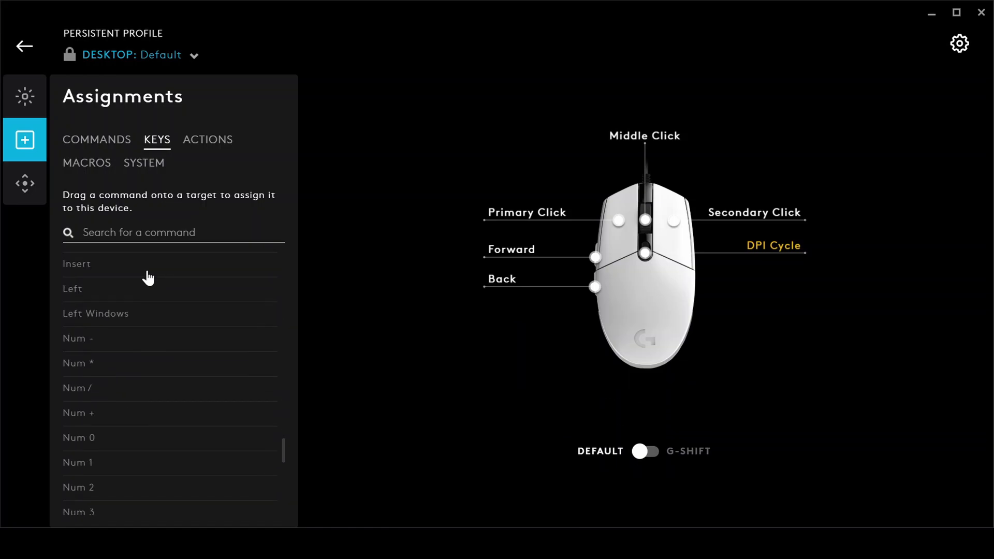
scroll(147, 278, down, 4)
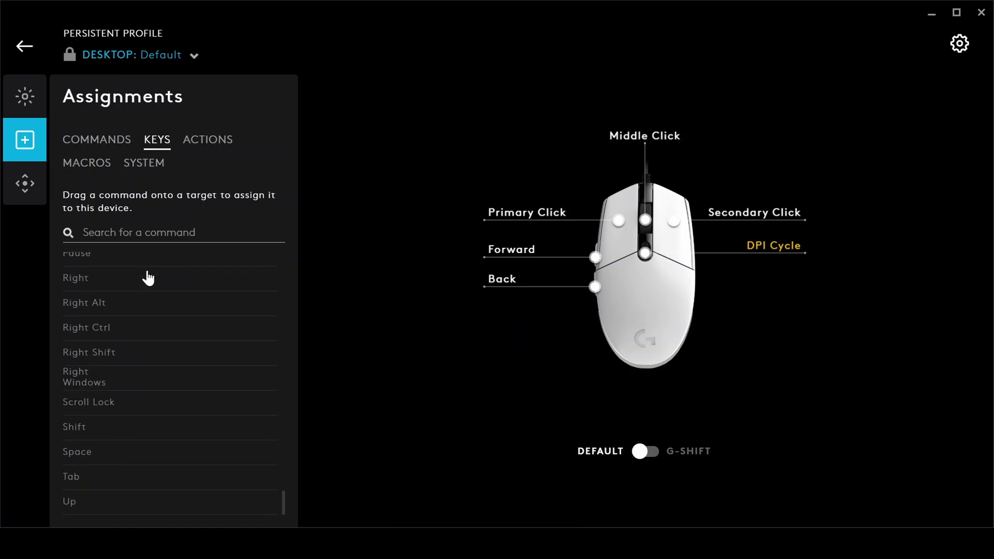
Step: Browse the Actions list with Discord expanded, then view the empty Macros list
click(210, 151)
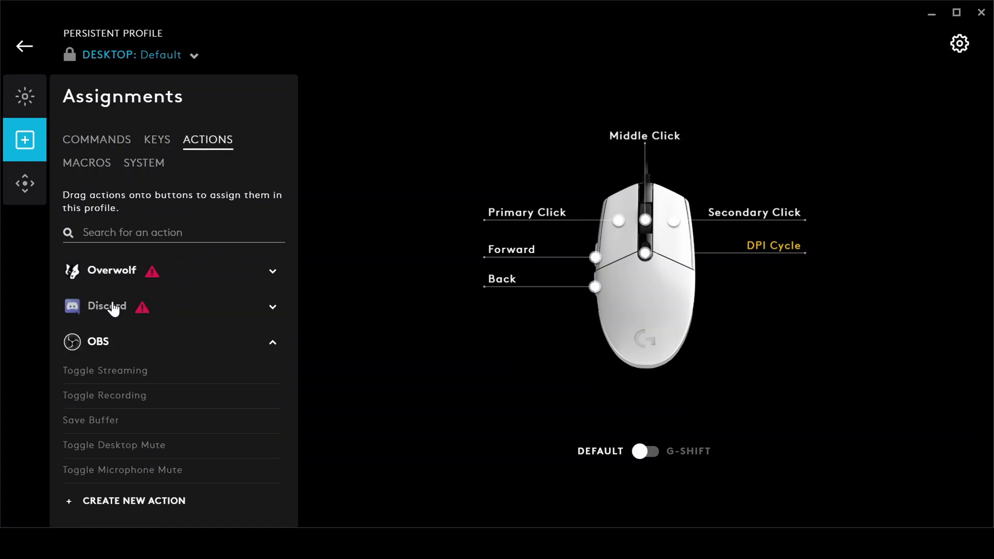
click(272, 307)
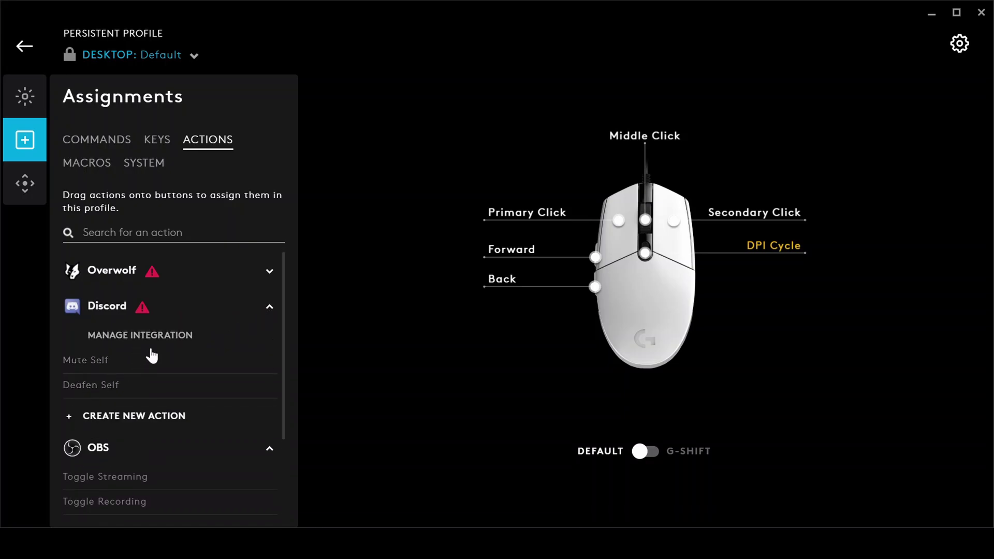
click(99, 166)
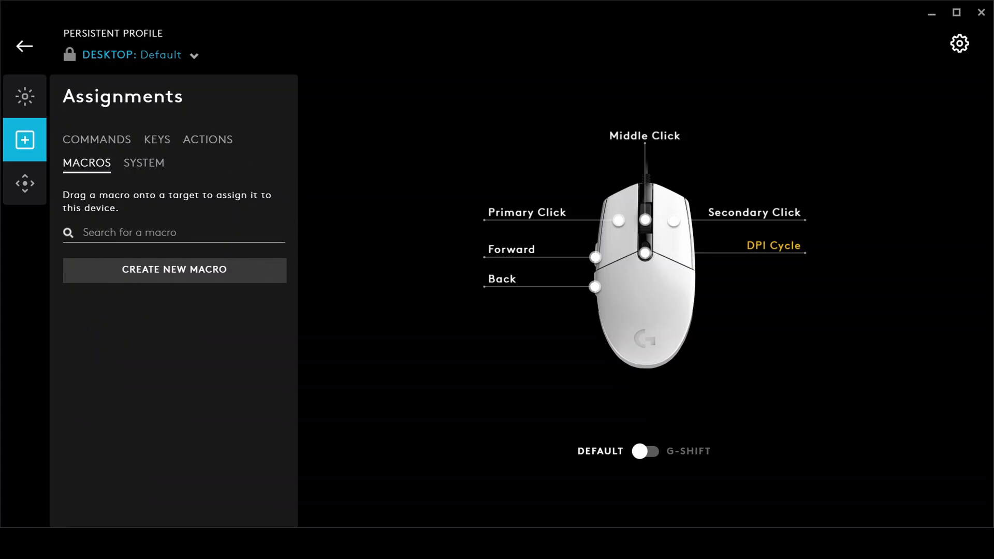
click(222, 274)
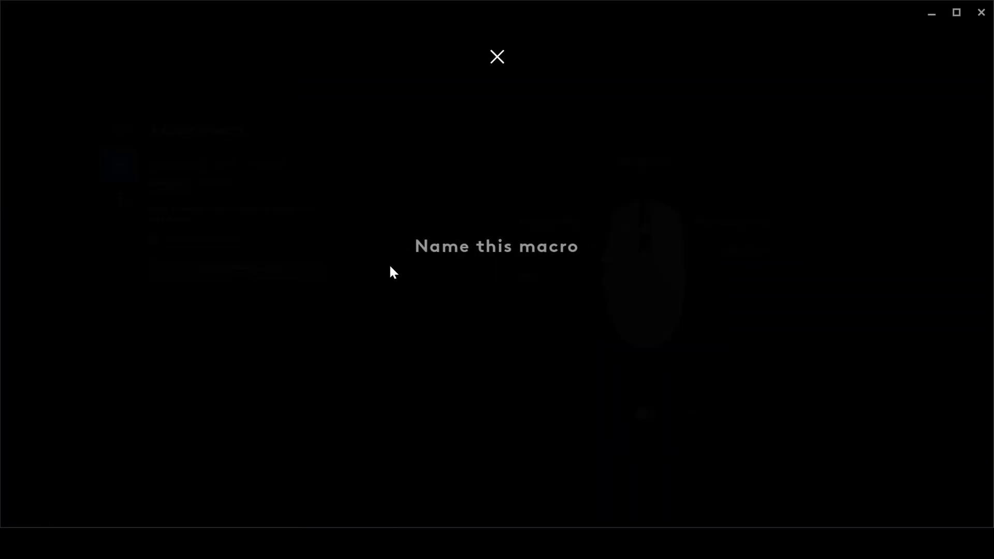
text(eg)
key(Return)
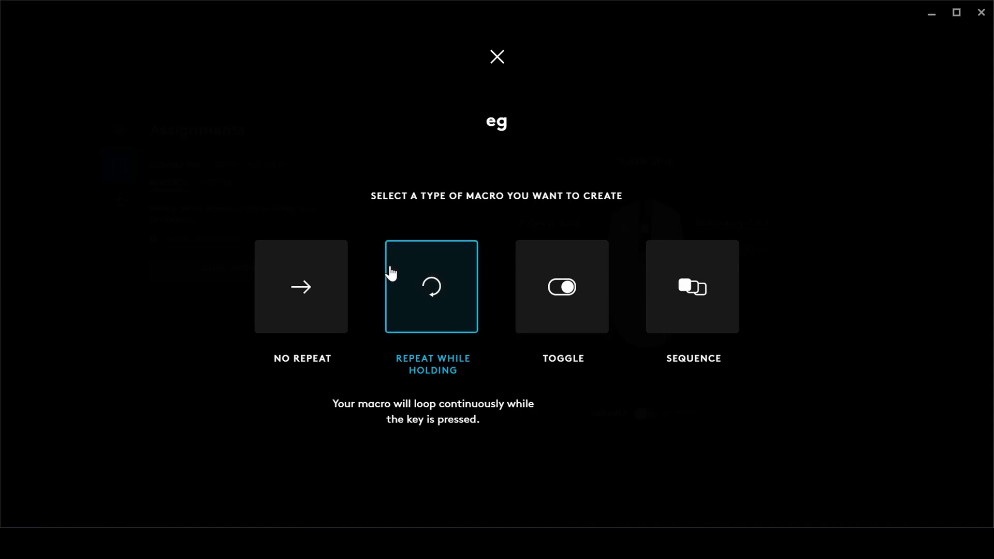
click(327, 294)
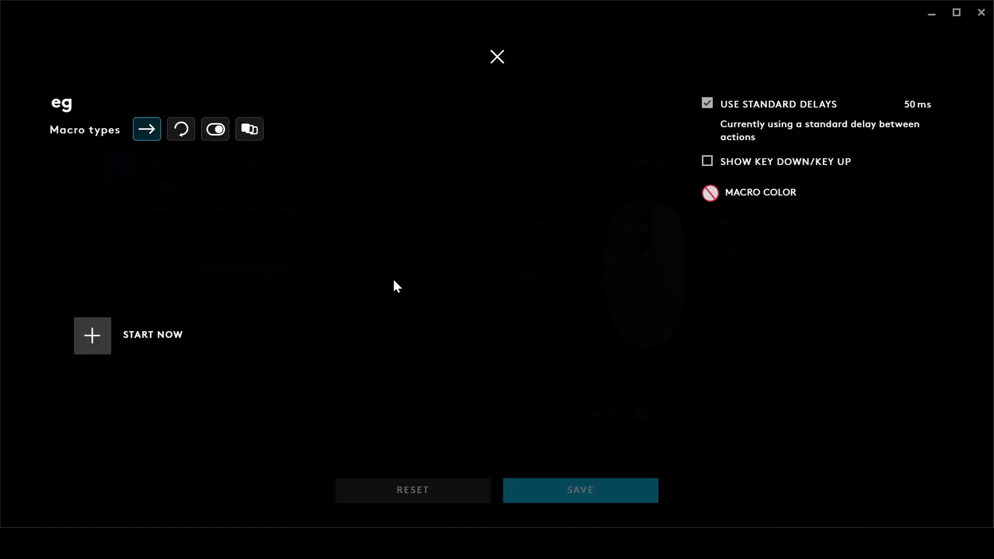
click(94, 339)
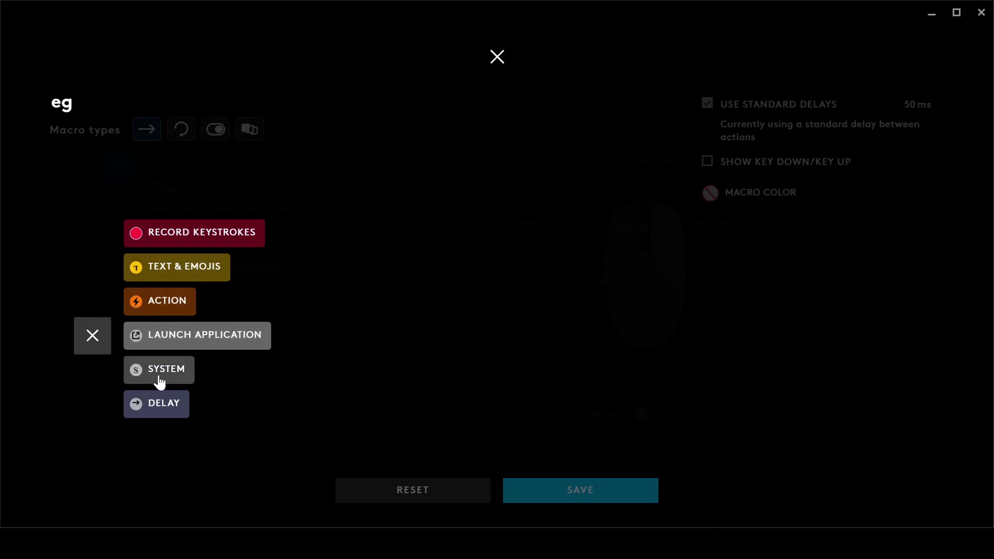
click(94, 339)
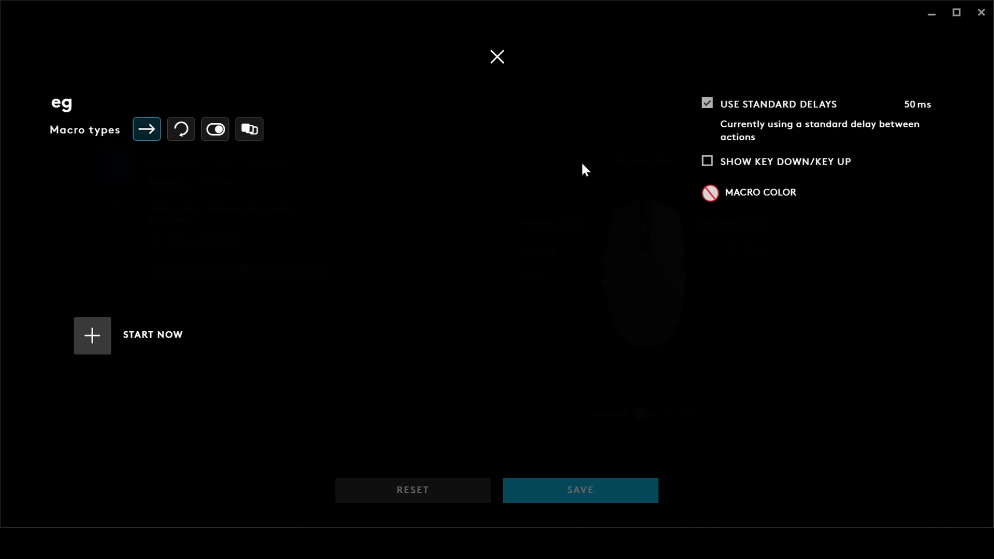
click(503, 69)
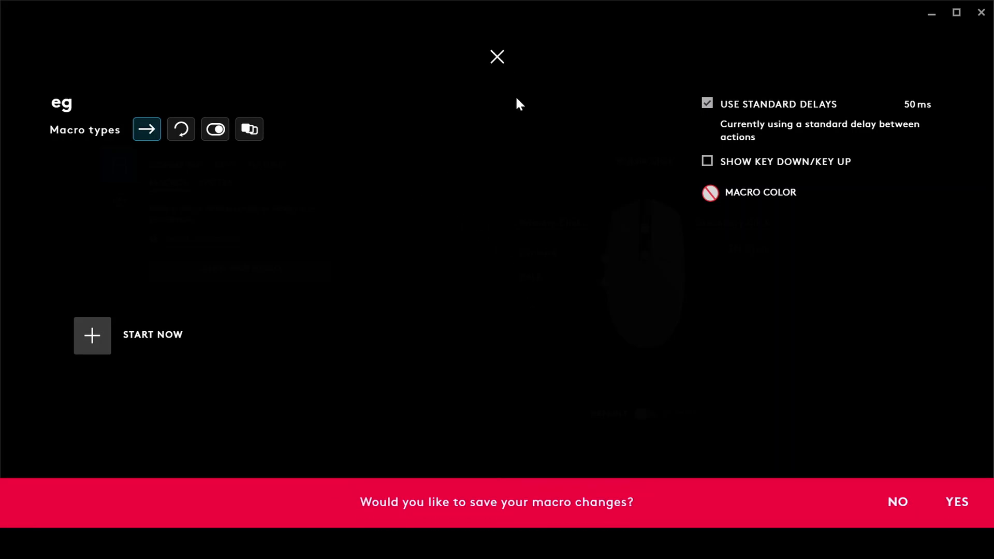
Step: Discard the unsaved macro and scroll through the System controls list
click(897, 499)
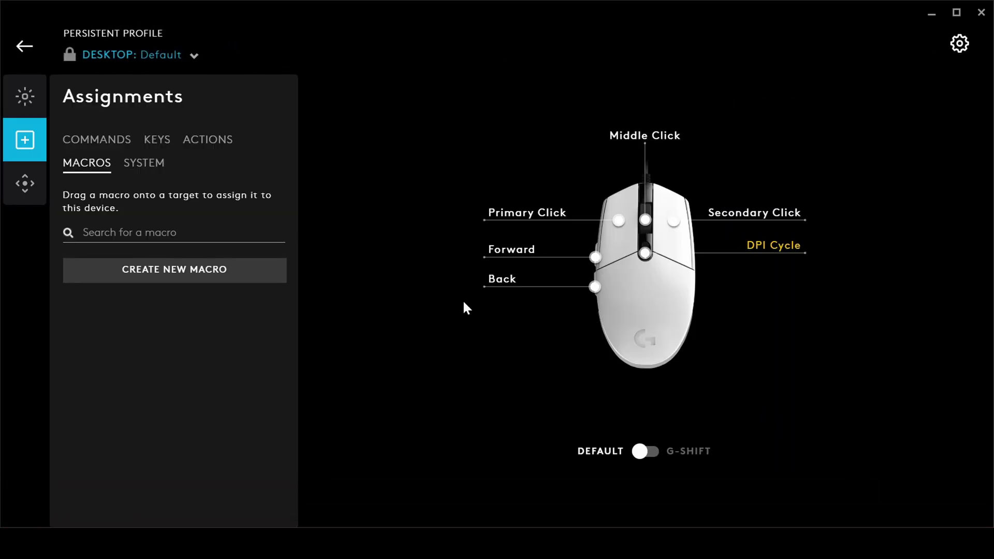
click(141, 164)
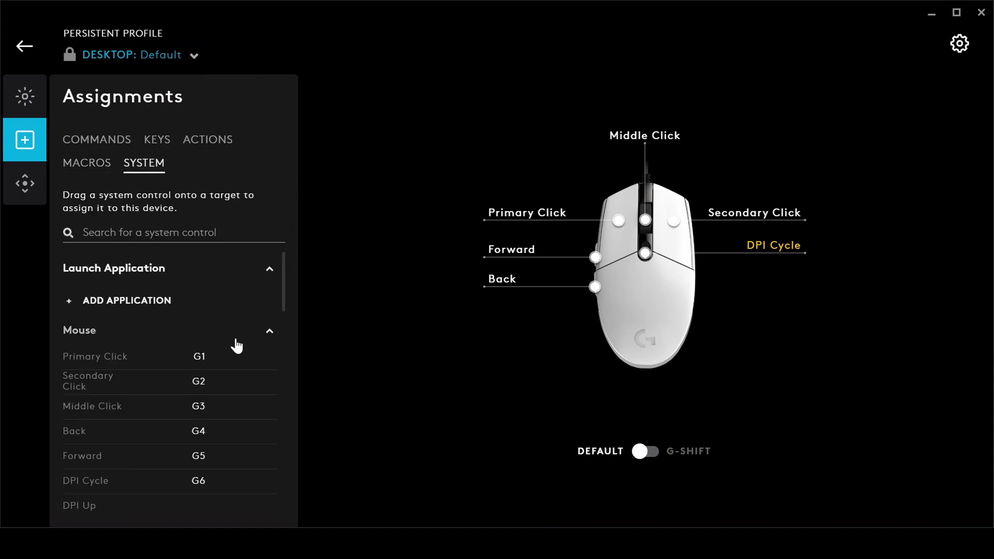
scroll(233, 345, down, 3)
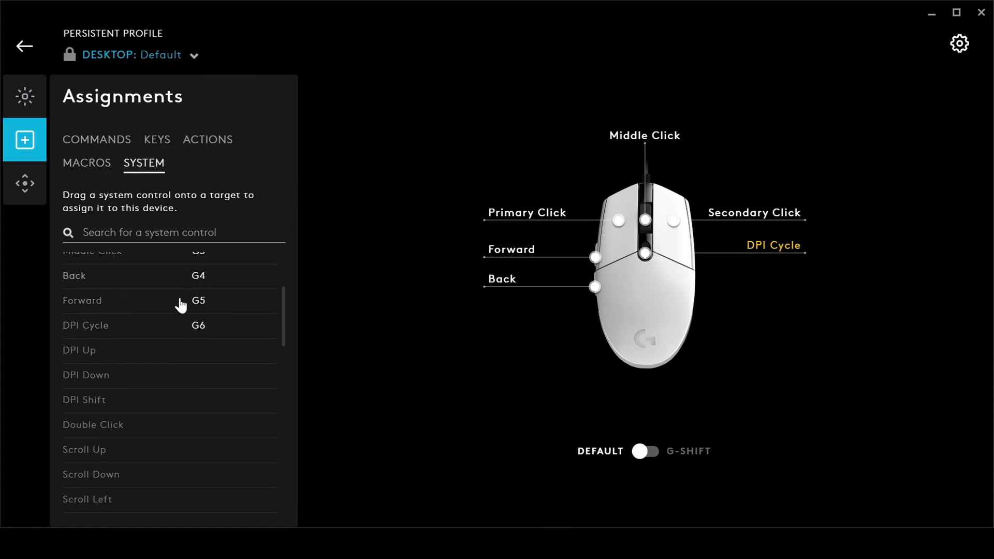
scroll(181, 304, down, 10)
scroll(170, 319, down, 6)
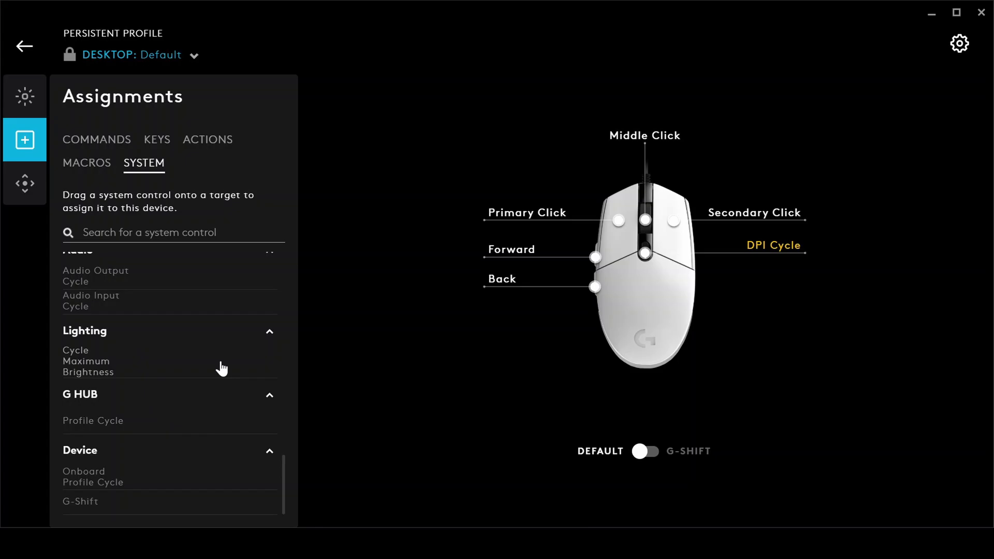
Step: Open the Sensitivity (DPI) page showing speeds 400 to 3200 with 1900 current
click(22, 195)
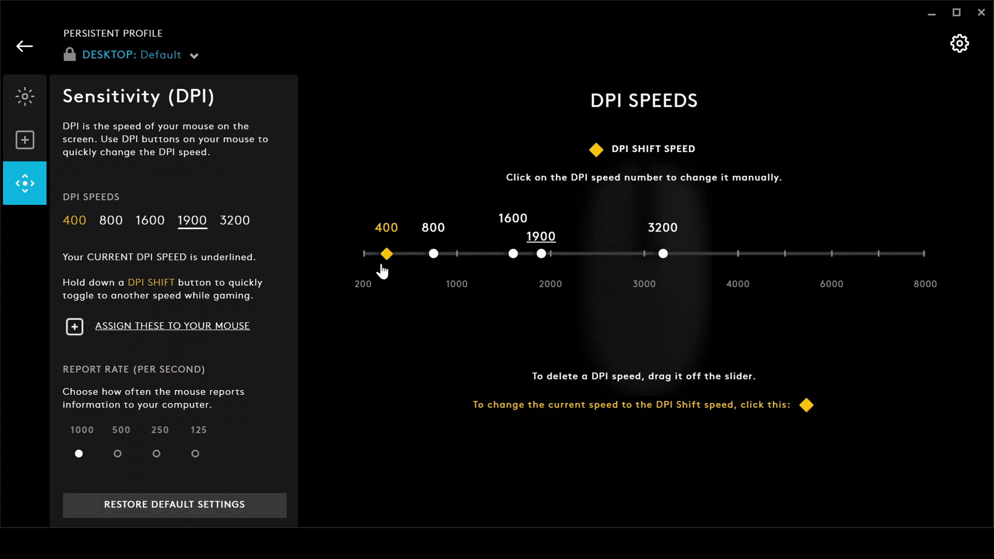
Step: Go back from the DPI page to the G203 LIGHTSYNC home screen
click(29, 48)
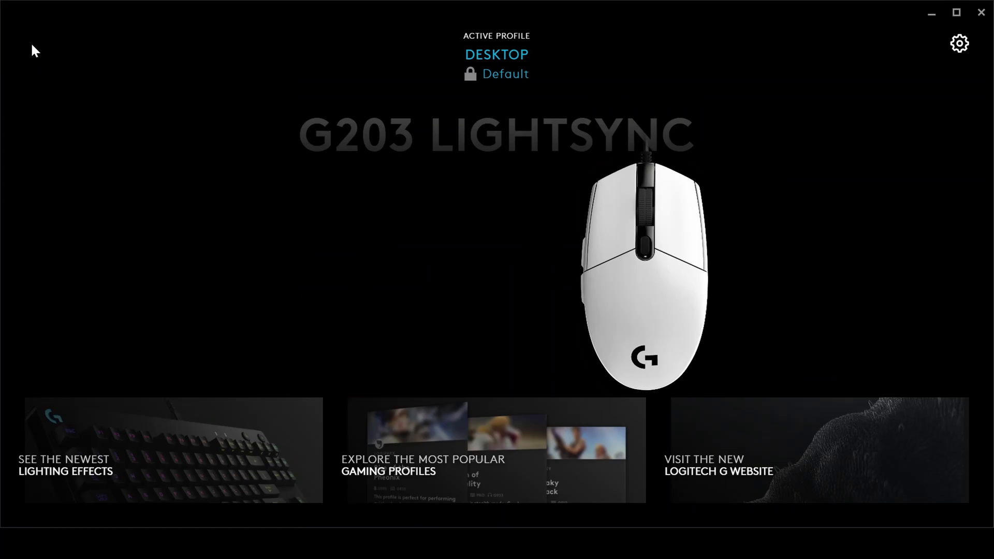